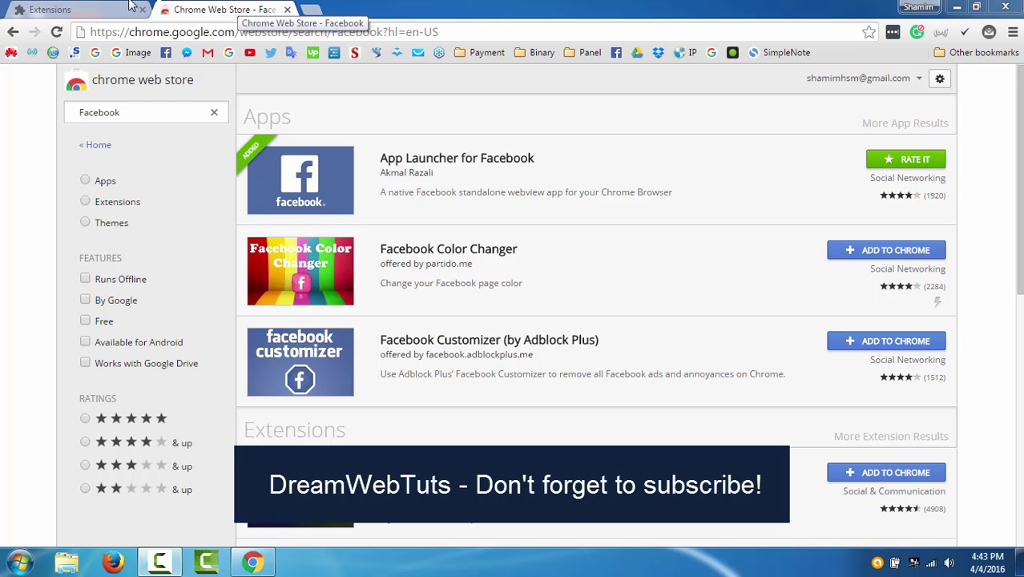
Step: Glance at the Extensions tab, then return to the Chrome Web Store results
click(133, 6)
click(224, 9)
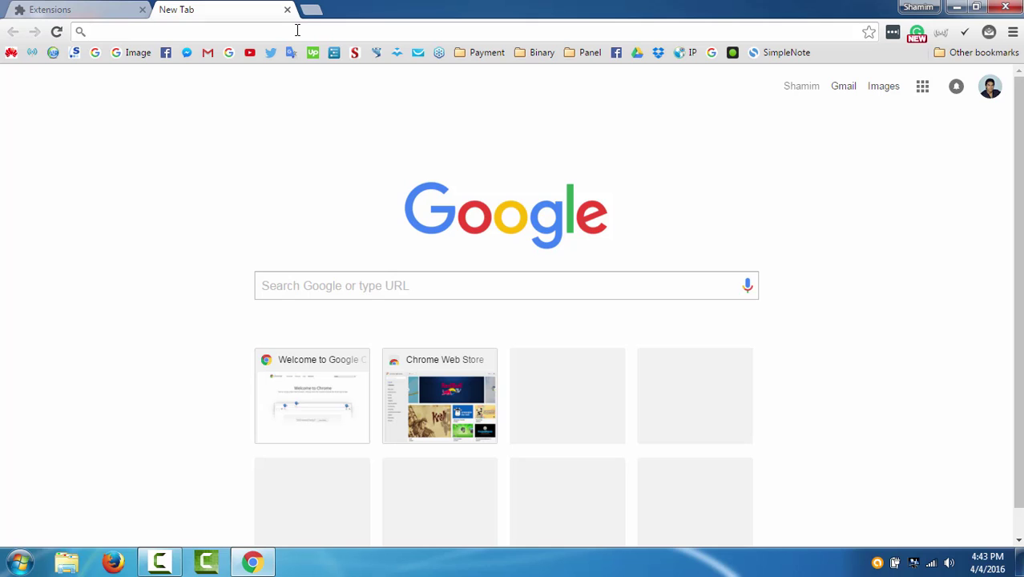
Step: Search Google for 'password generator' and keep the Strong Random Password Generator result as the only tab
text(pass)
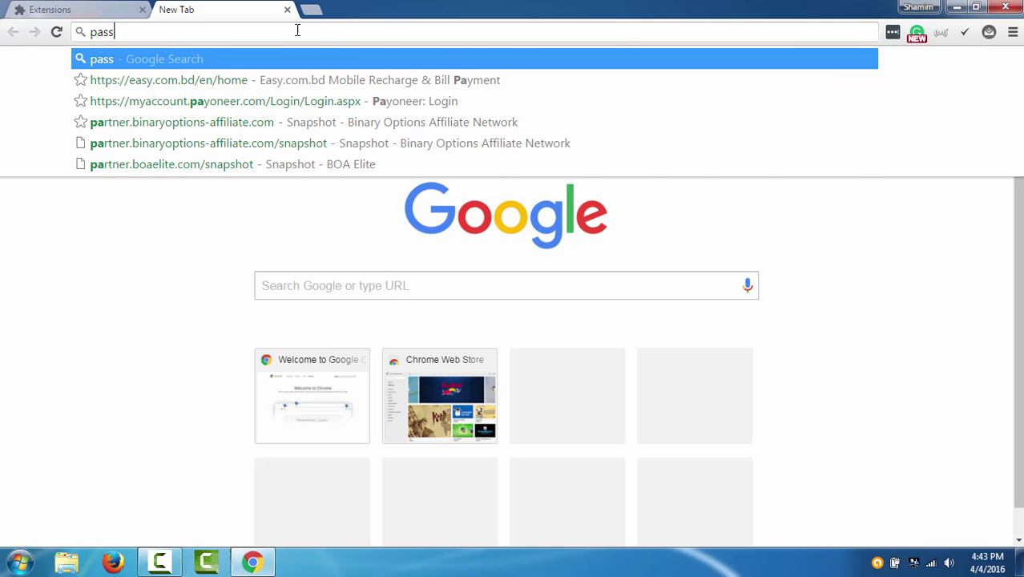
text(word generat)
key(Return)
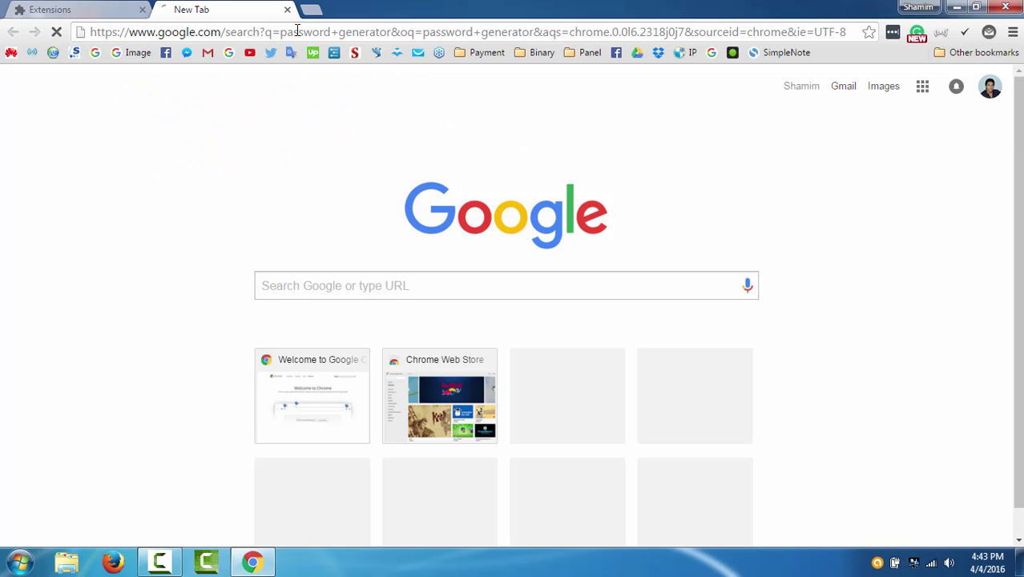
click(137, 9)
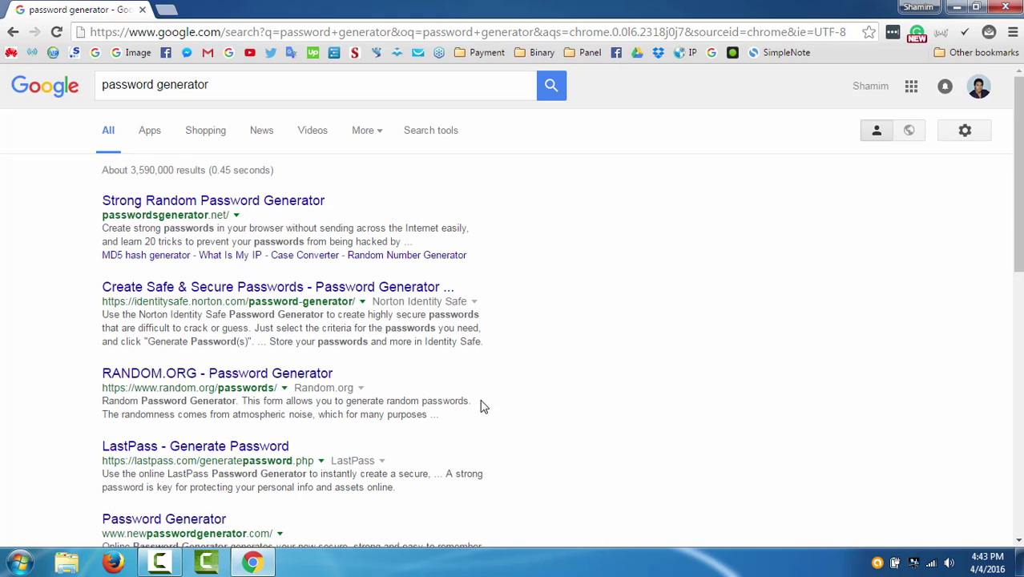
click(258, 202)
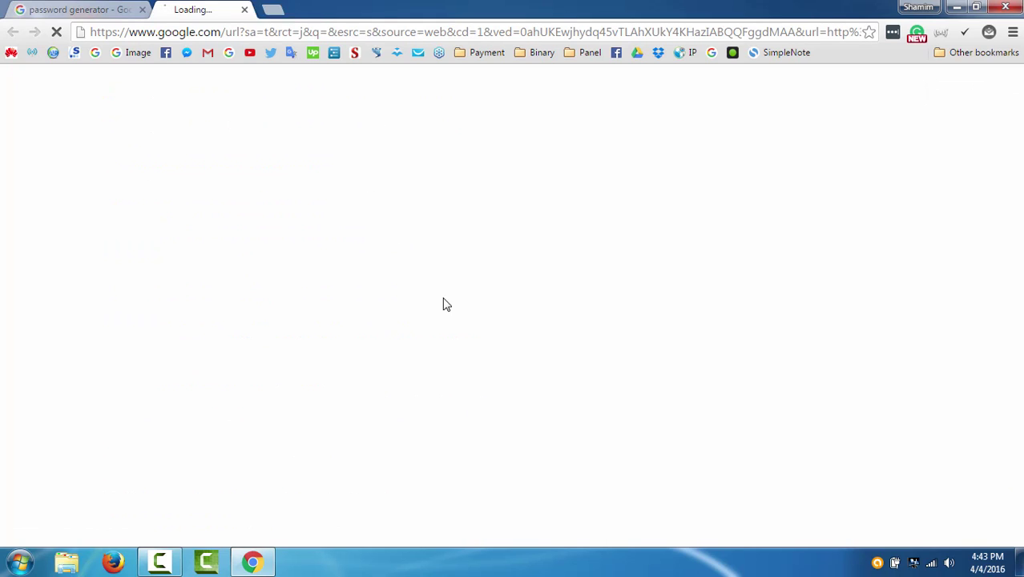
click(80, 8)
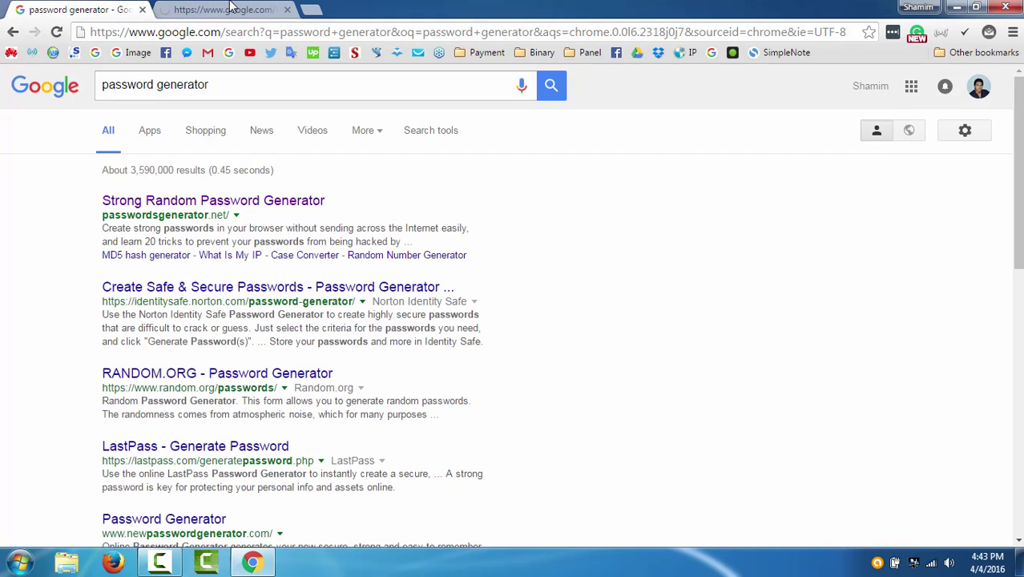
click(163, 11)
click(143, 10)
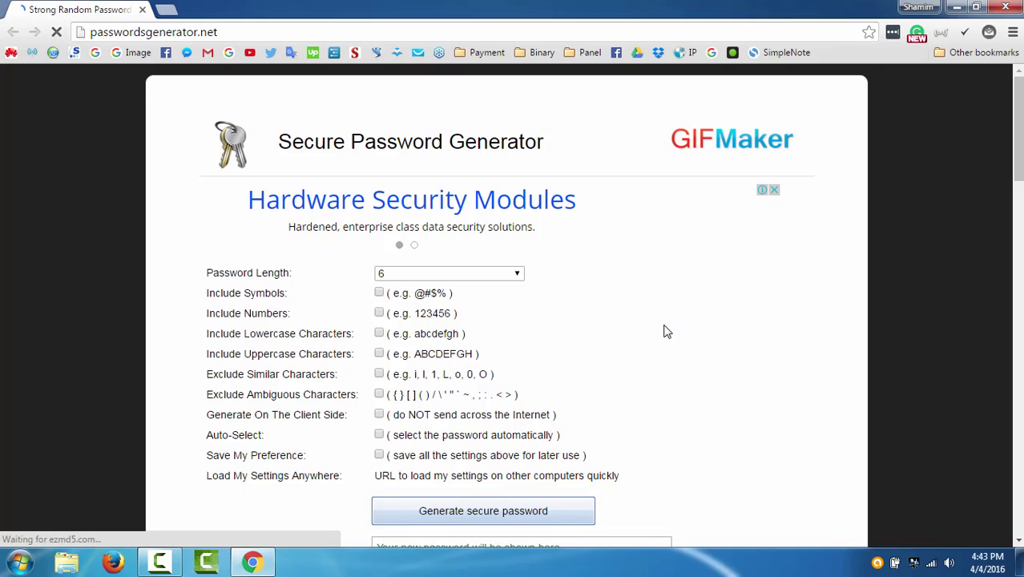
scroll(667, 331, down, 1)
scroll(666, 332, down, 3)
scroll(666, 332, down, 2)
scroll(672, 377, down, 2)
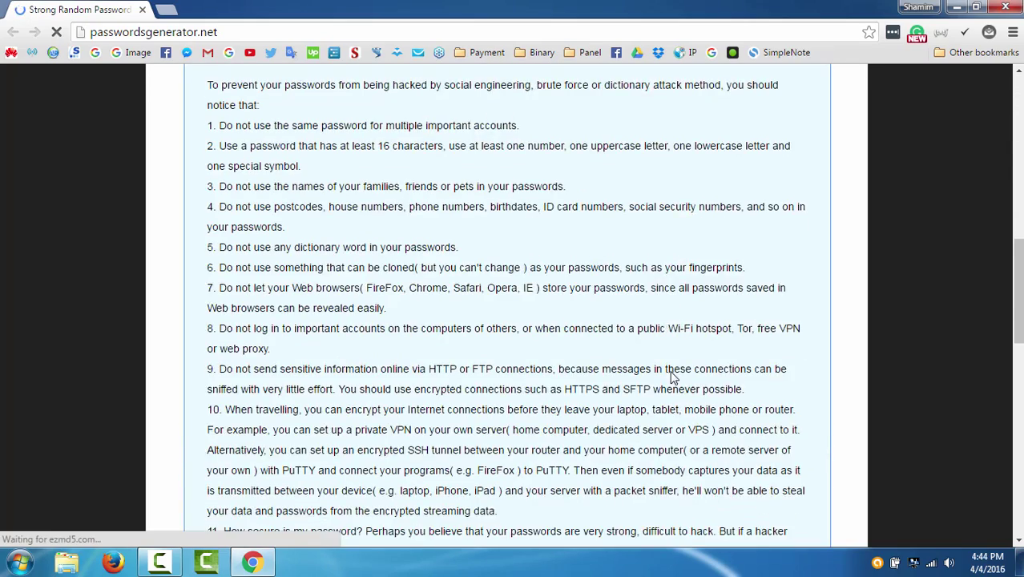
scroll(677, 375, down, 6)
scroll(677, 374, up, 5)
scroll(671, 356, up, 7)
scroll(671, 357, up, 1)
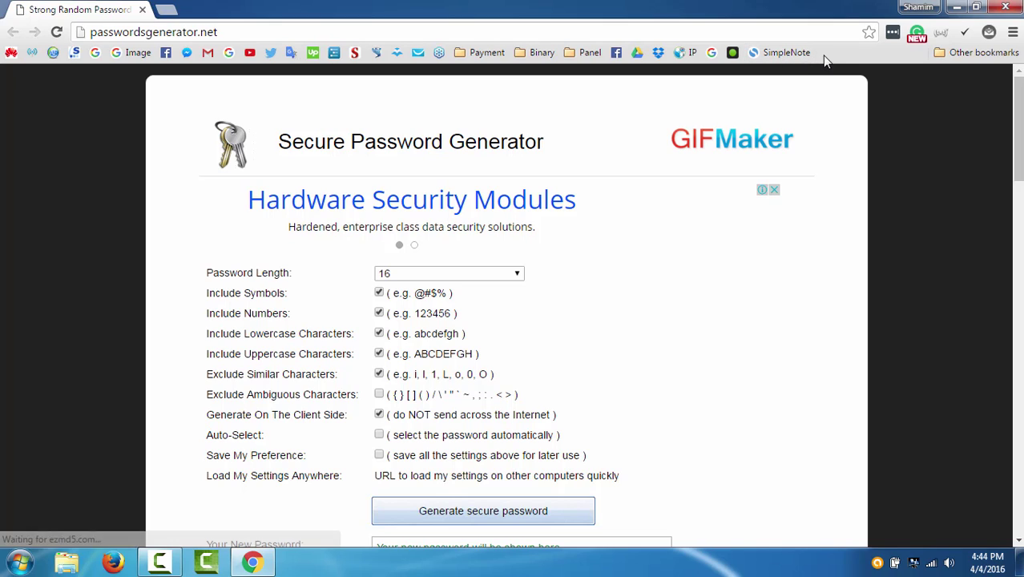
Step: Bookmark the password generator page in the Bookmarks bar folder with the name 'Pass'
click(869, 33)
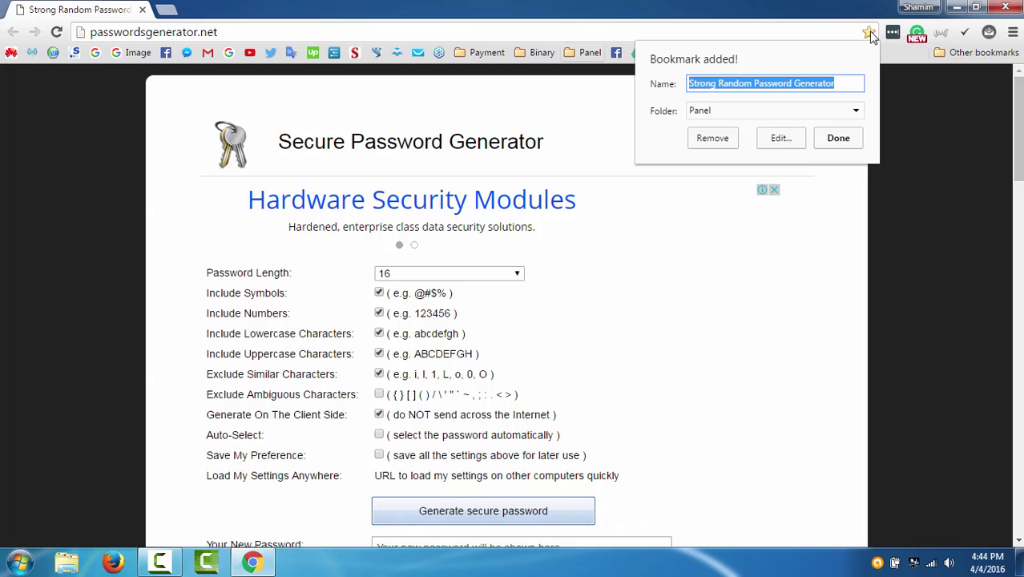
click(837, 111)
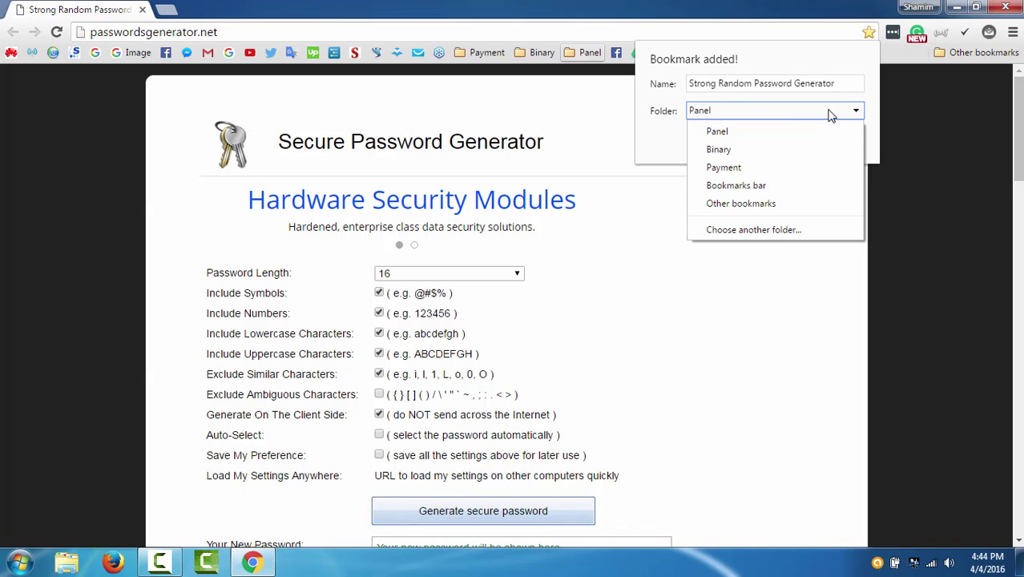
click(777, 188)
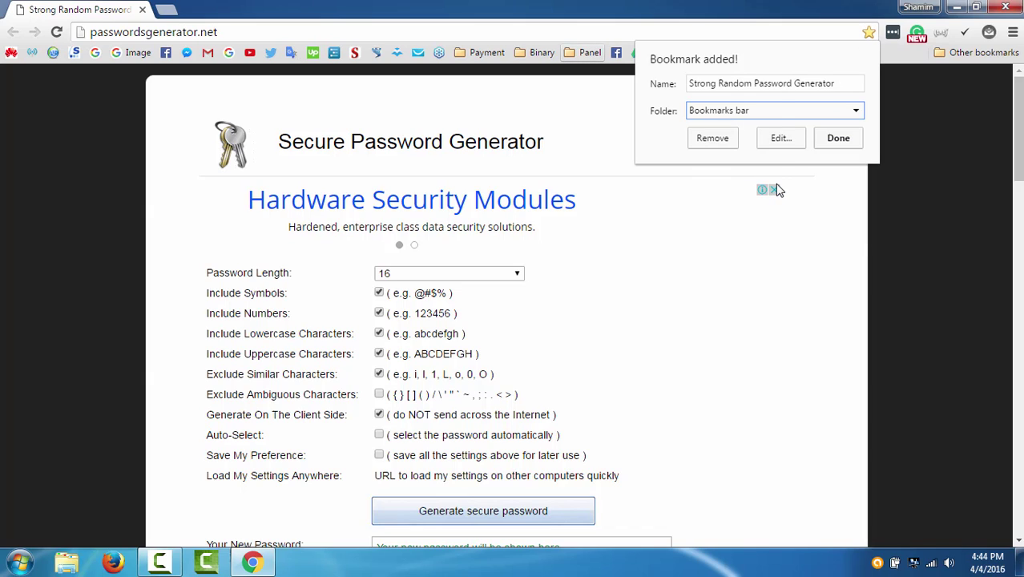
click(802, 88)
drag(853, 83, 701, 80)
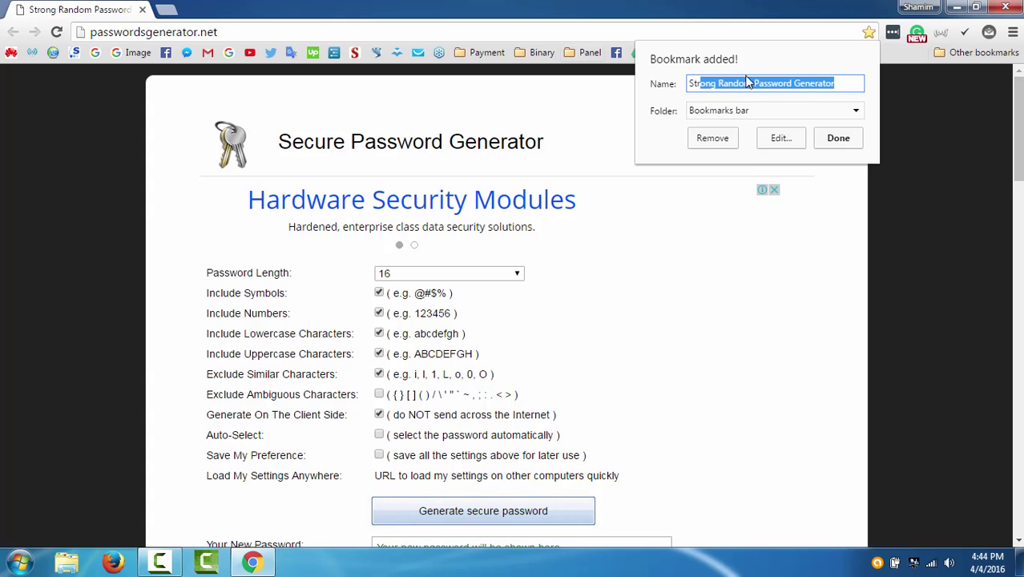
drag(836, 84, 548, 47)
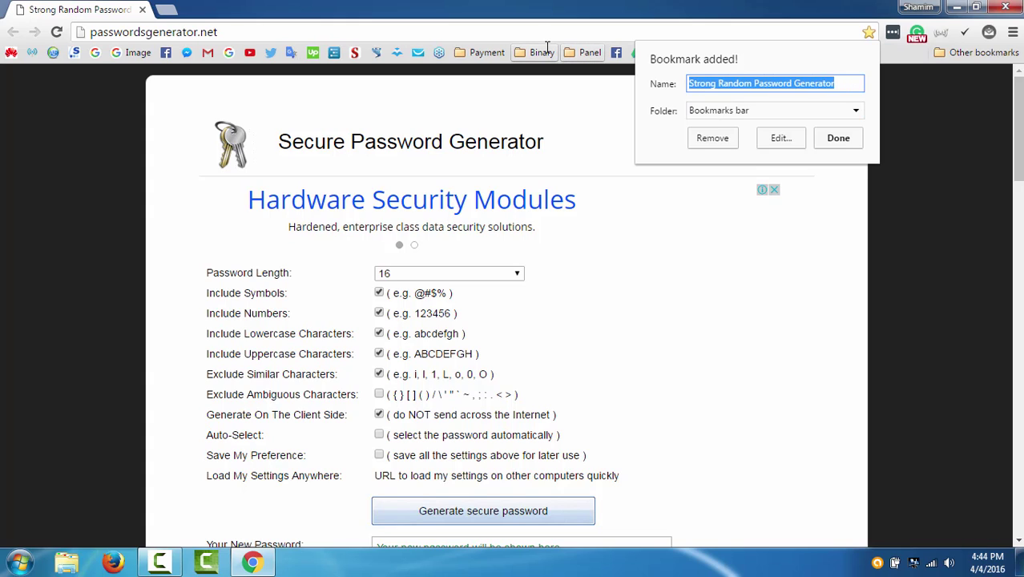
text(Passs)
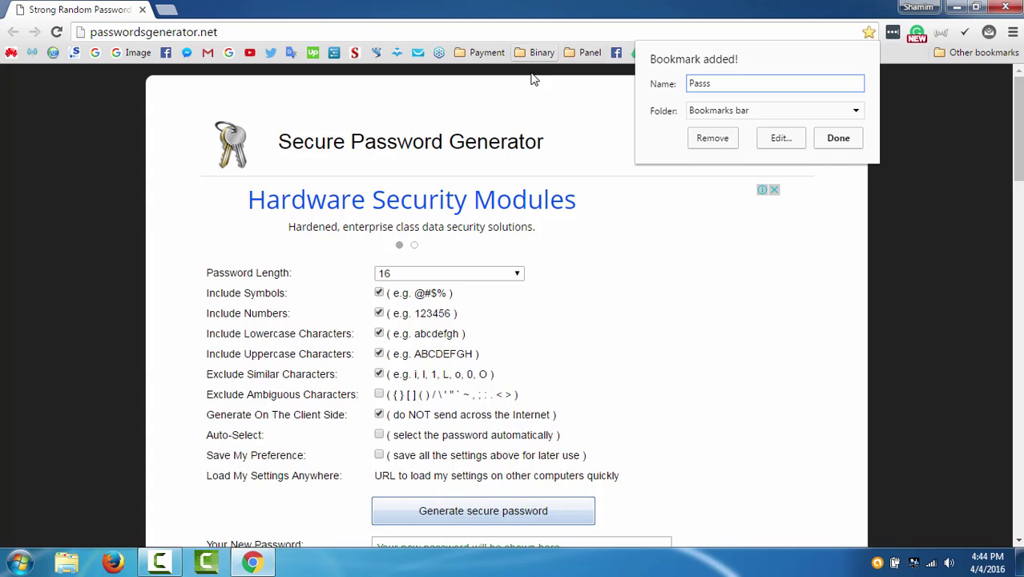
key(BackSpace)
click(838, 138)
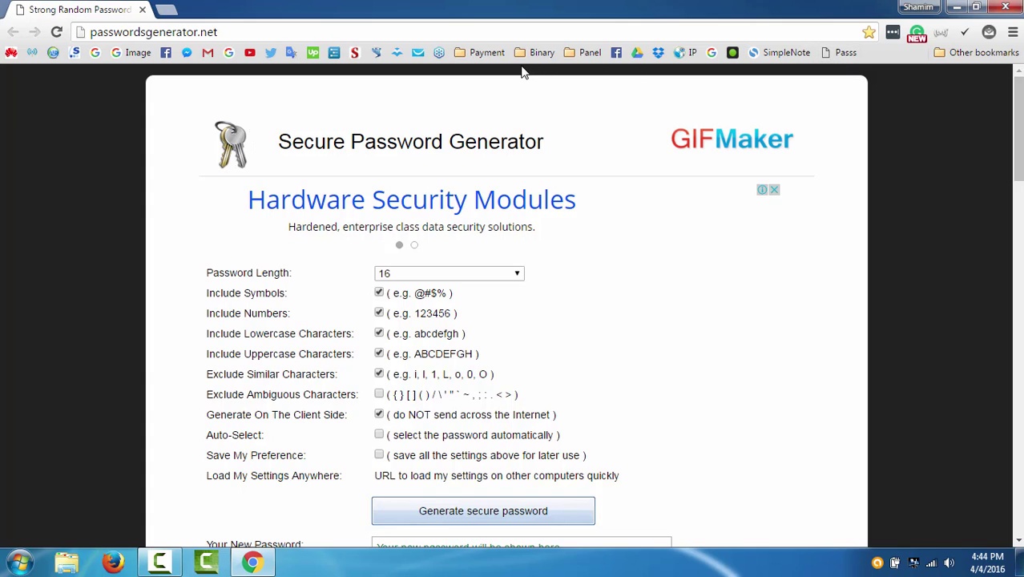
Step: Peek inside the Payment bookmark folder on the bookmarks bar, then close its list
click(487, 53)
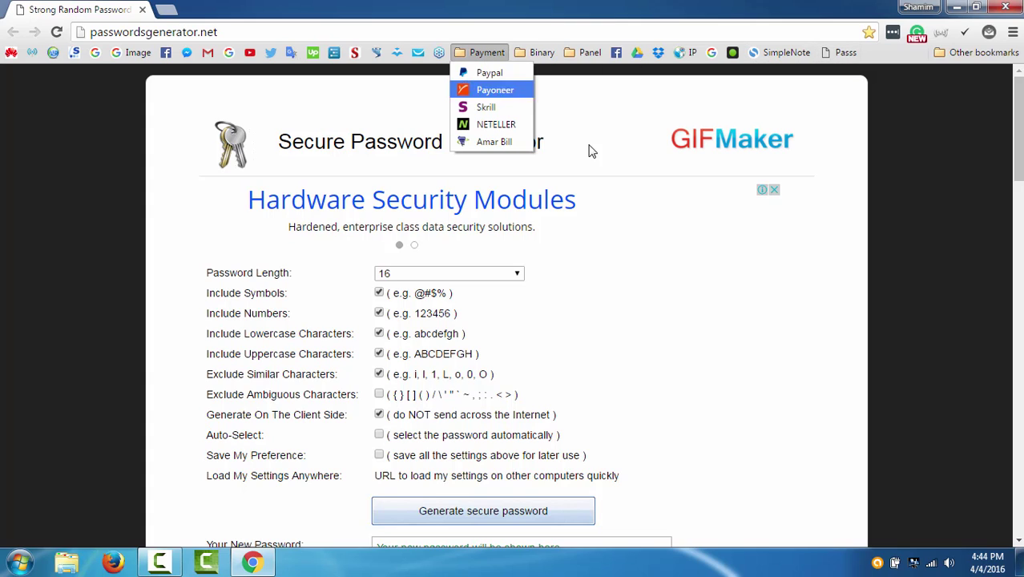
click(938, 105)
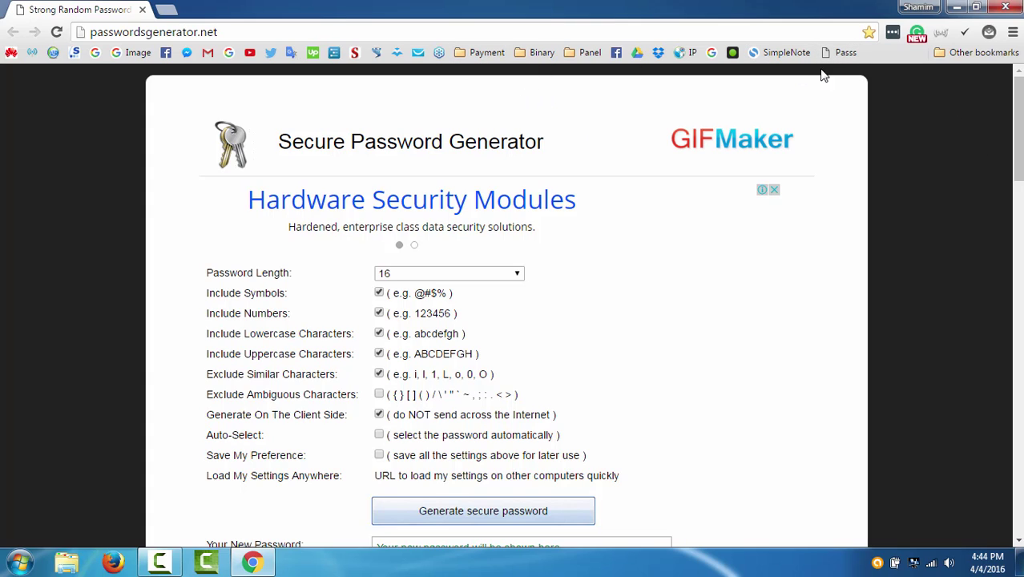
click(493, 54)
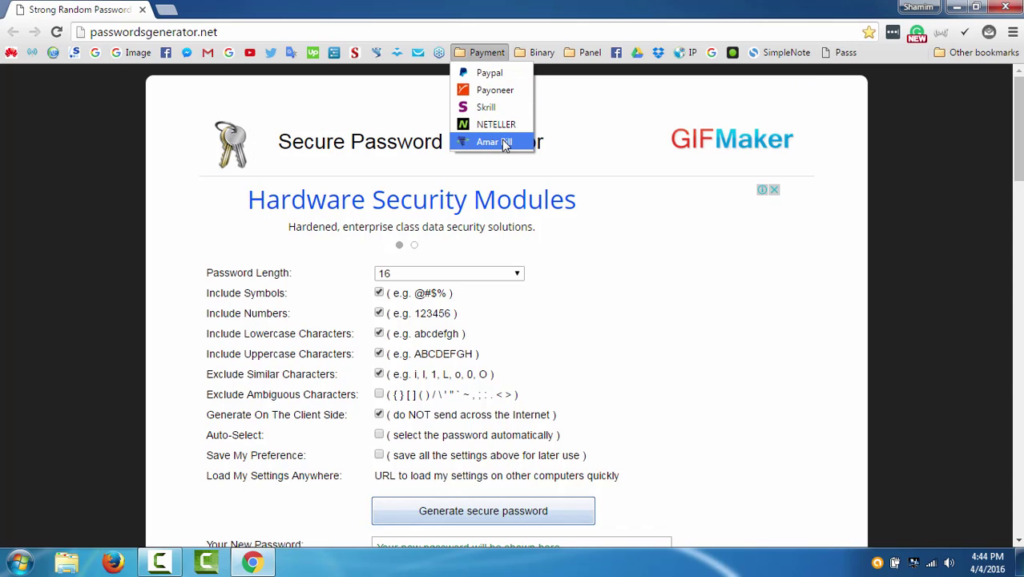
click(900, 90)
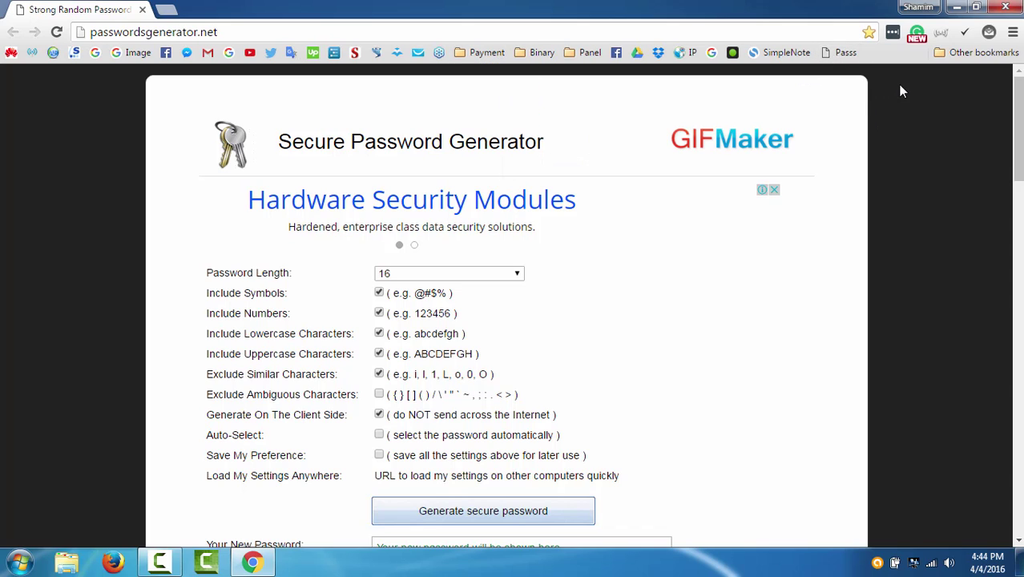
Step: Change the page bookmark's folder to Payment and confirm it is listed there
click(869, 33)
click(770, 114)
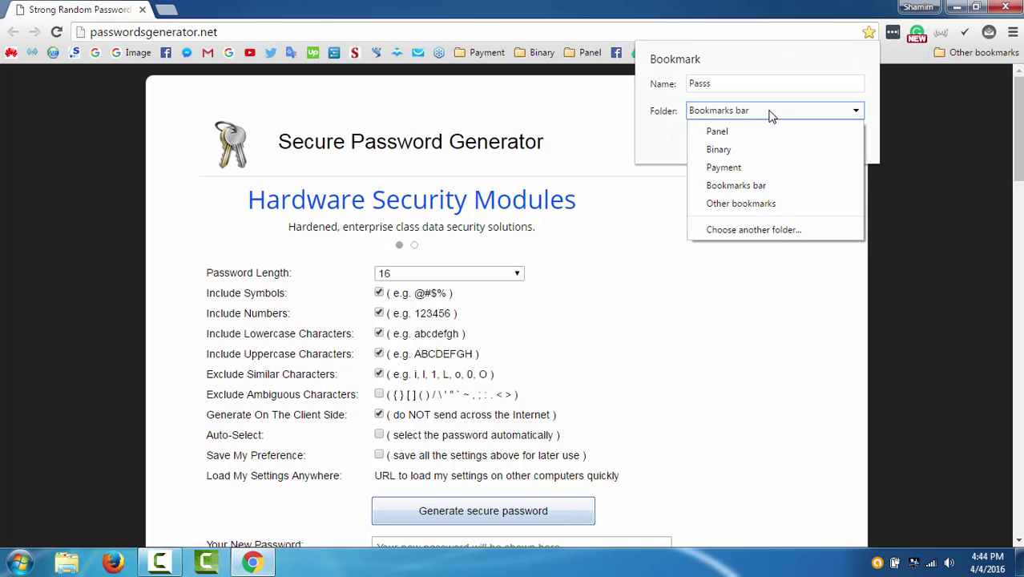
click(760, 167)
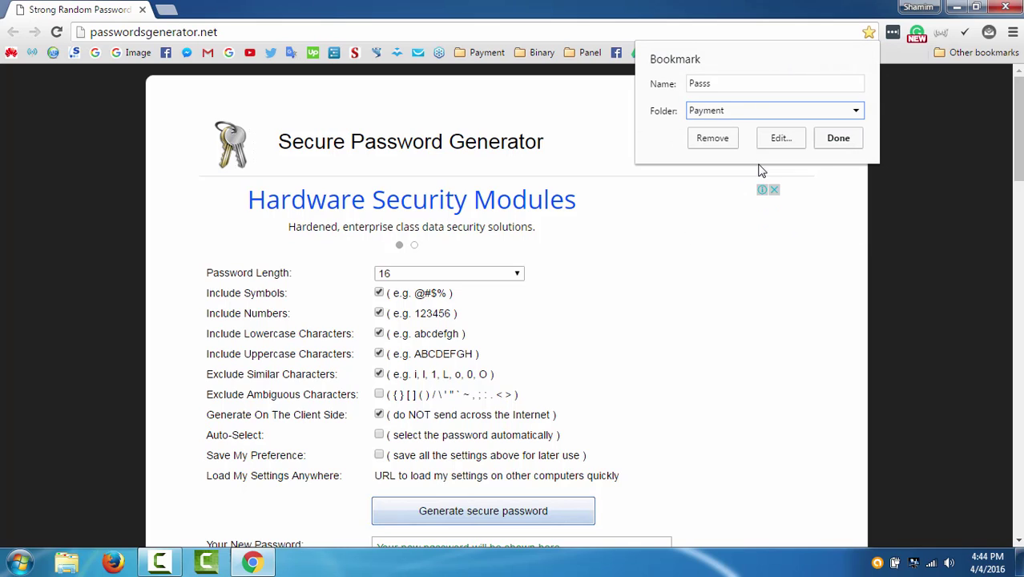
click(848, 142)
click(490, 52)
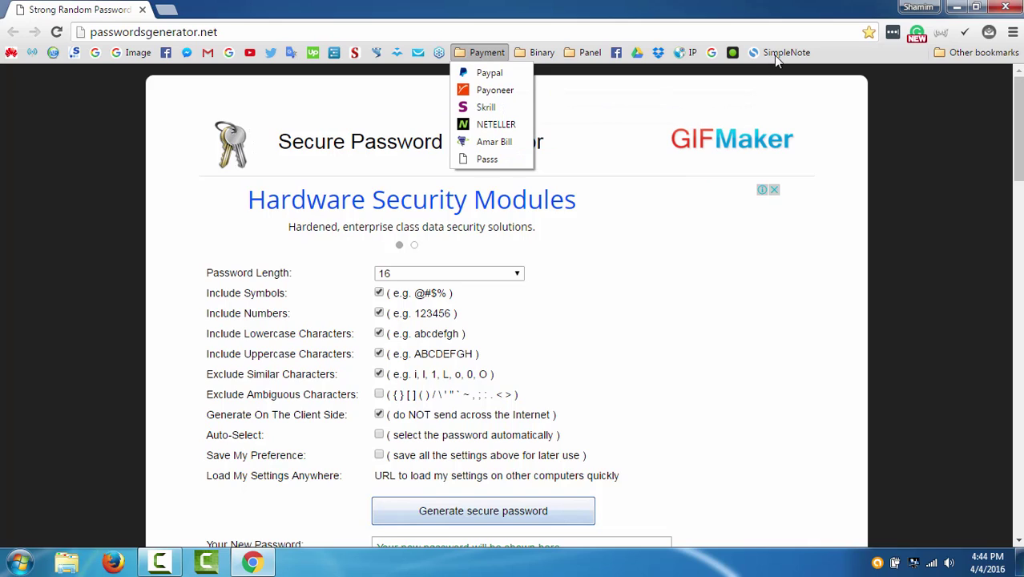
Step: Edit the Passs bookmark from the Payment folder and choose Other bookmarks as its folder
right_click(507, 163)
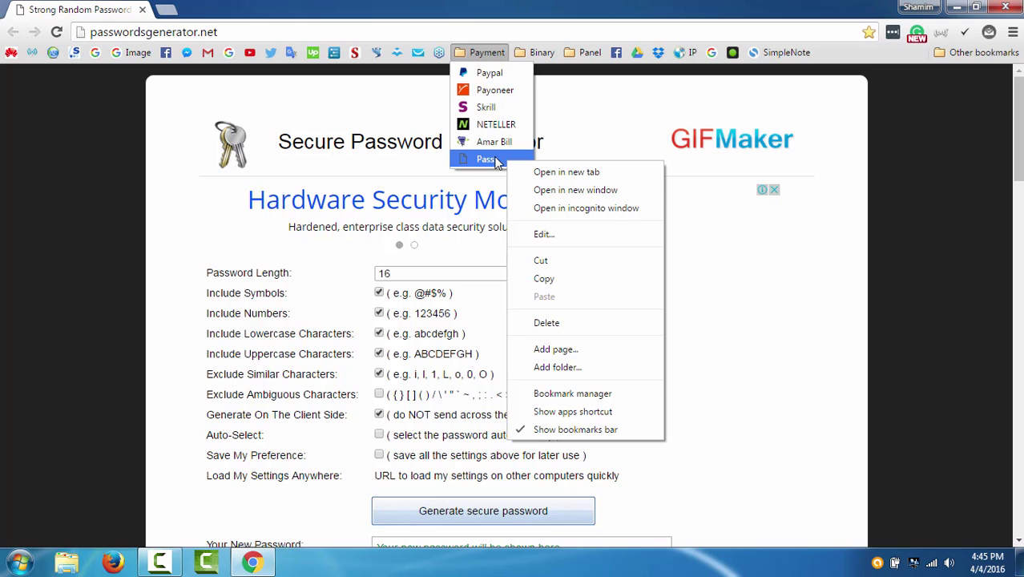
right_click(493, 160)
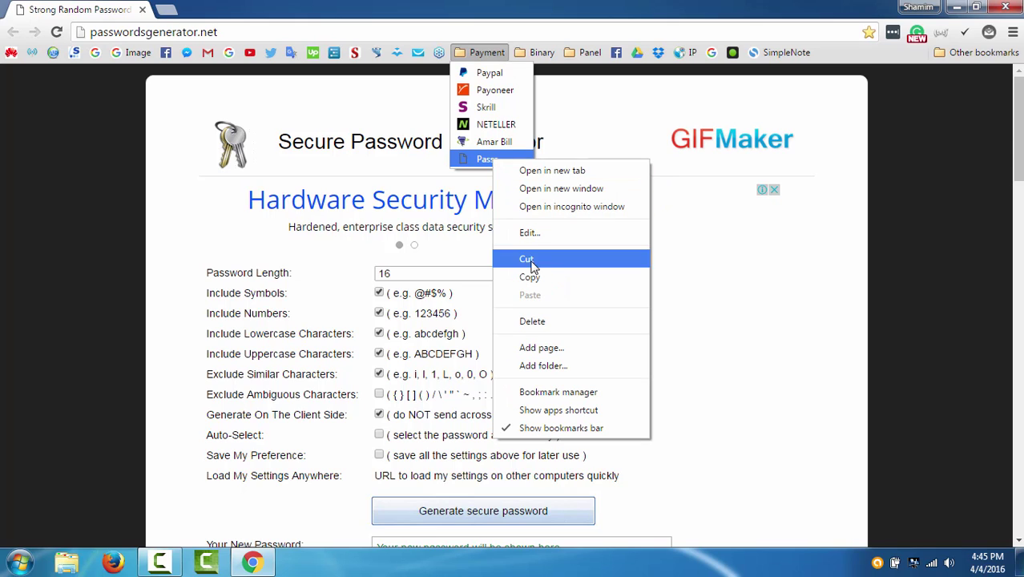
click(567, 232)
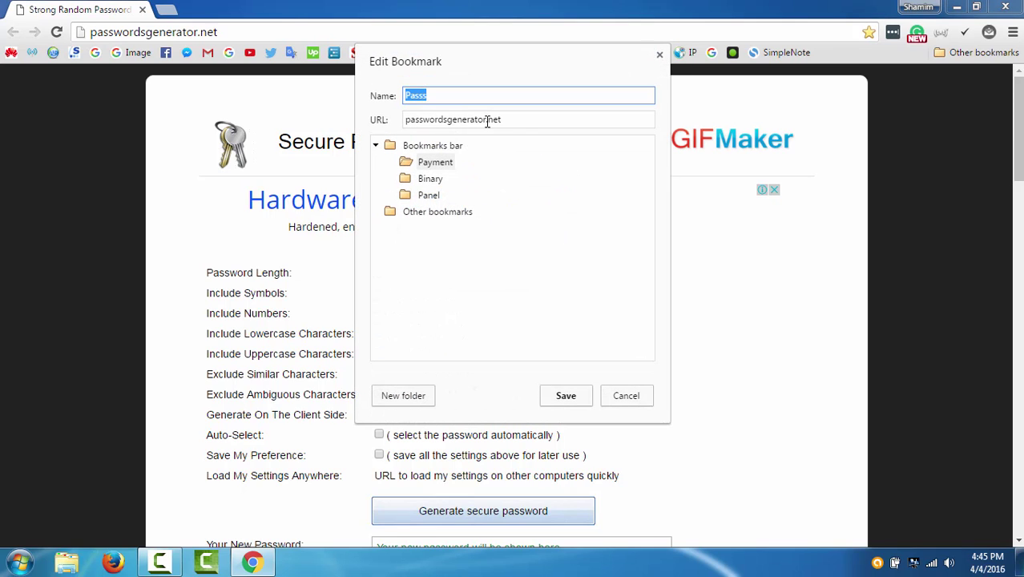
click(445, 218)
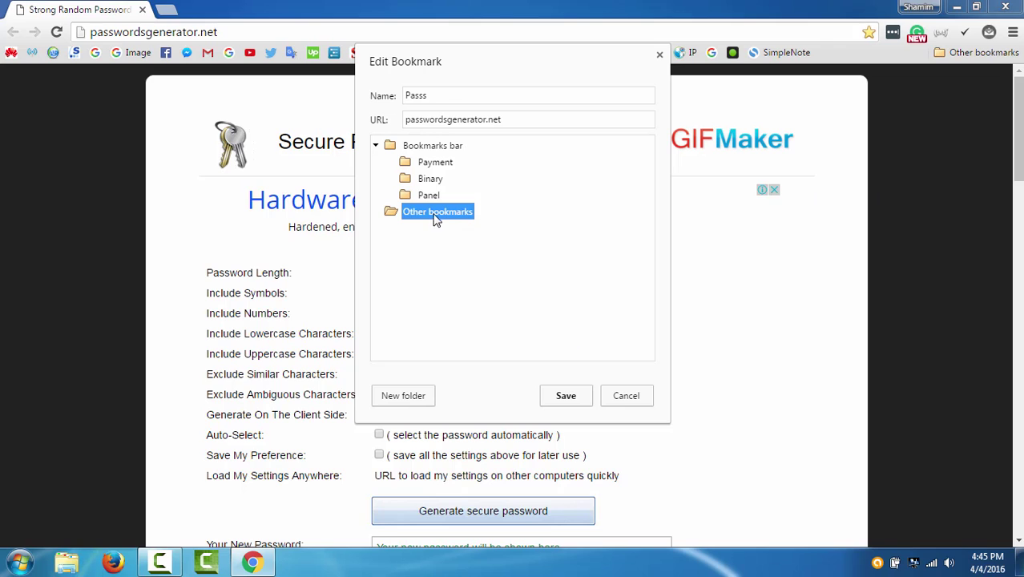
click(629, 401)
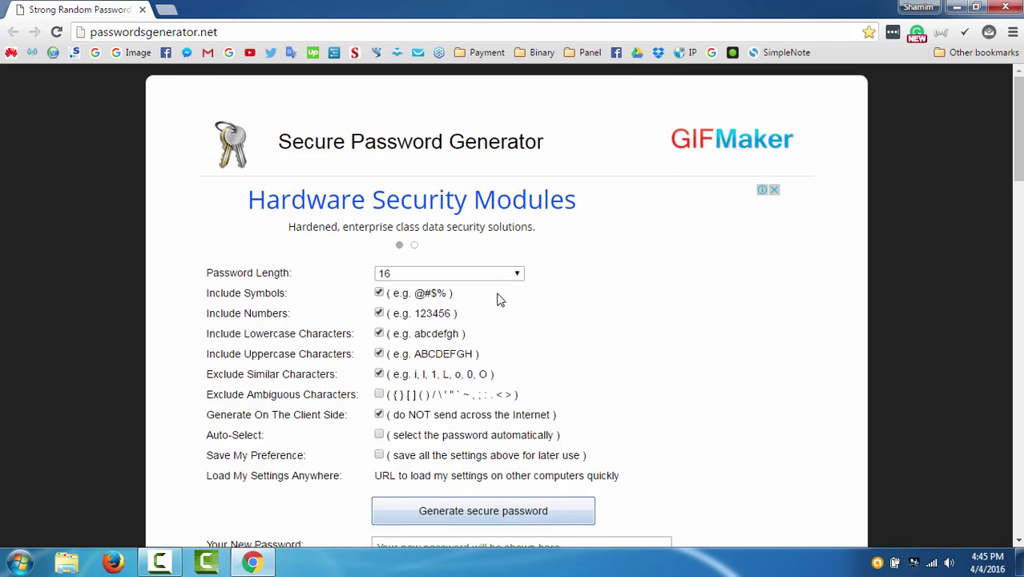
click(167, 11)
text(Pass)
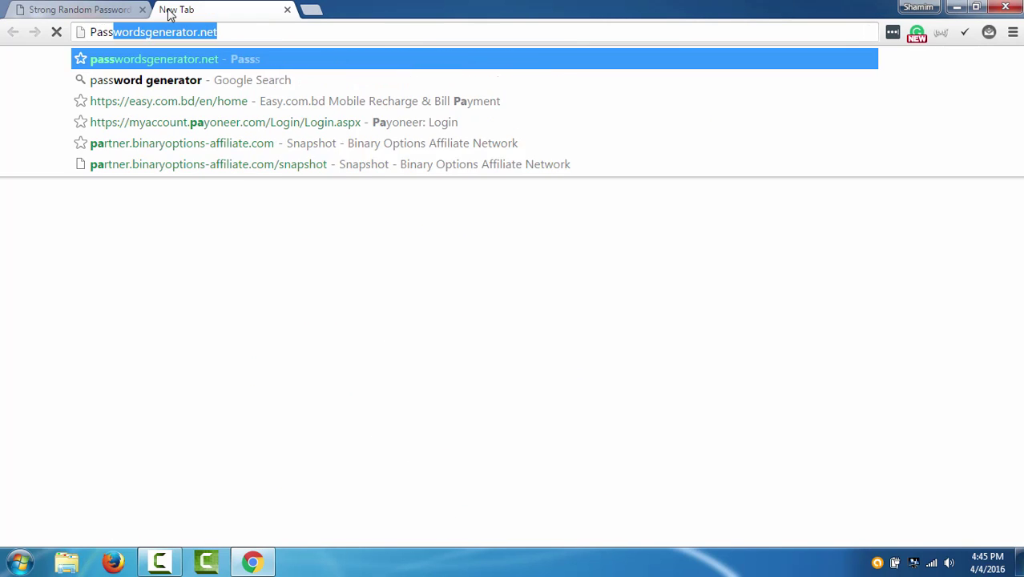
key(BackSpace)
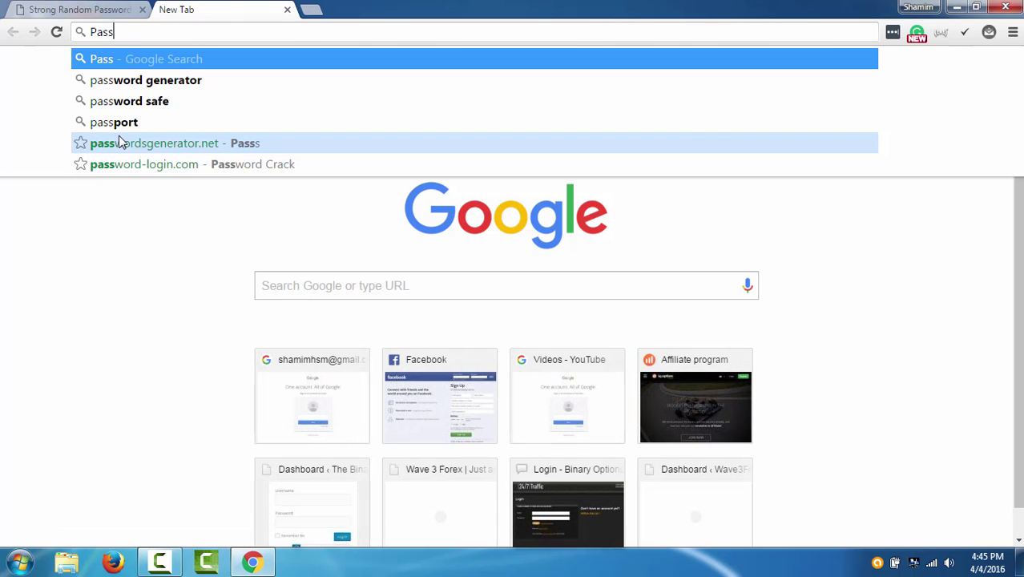
Step: Close the extra tab and scroll the password generator page down and back up
click(288, 10)
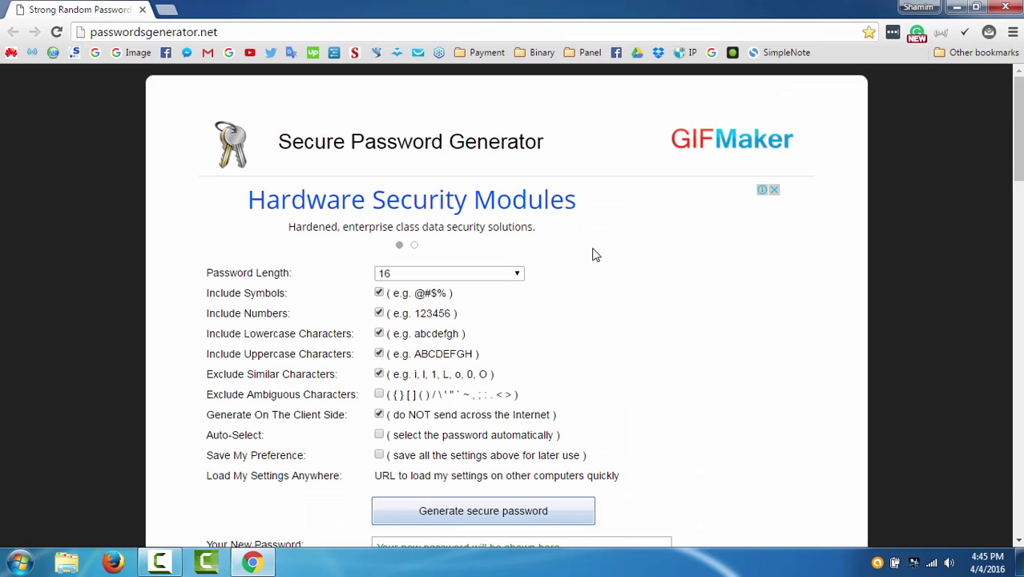
scroll(648, 362, down, 7)
scroll(649, 361, up, 8)
scroll(702, 380, down, 3)
scroll(702, 381, down, 10)
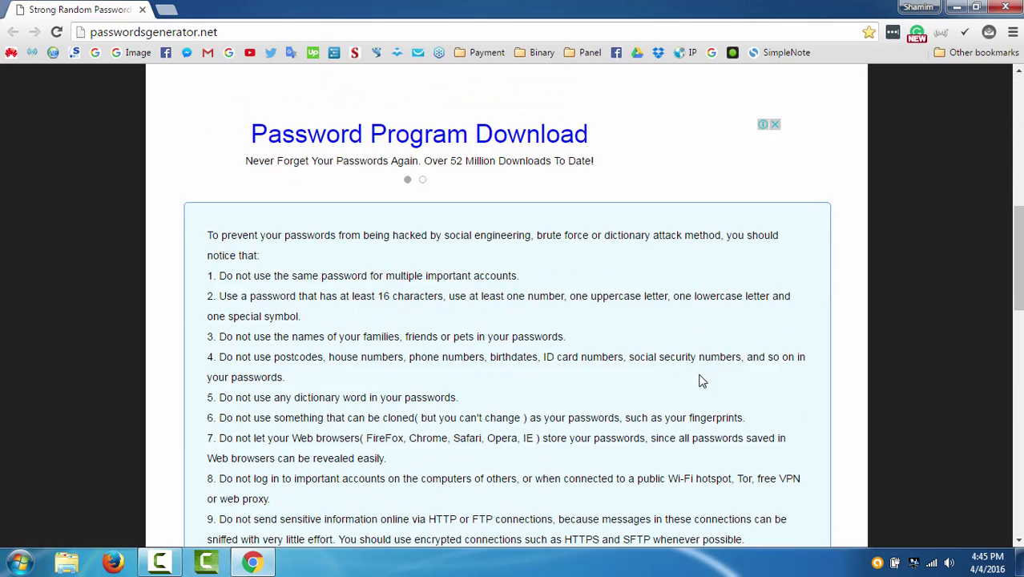
scroll(702, 382, up, 10)
scroll(702, 382, up, 5)
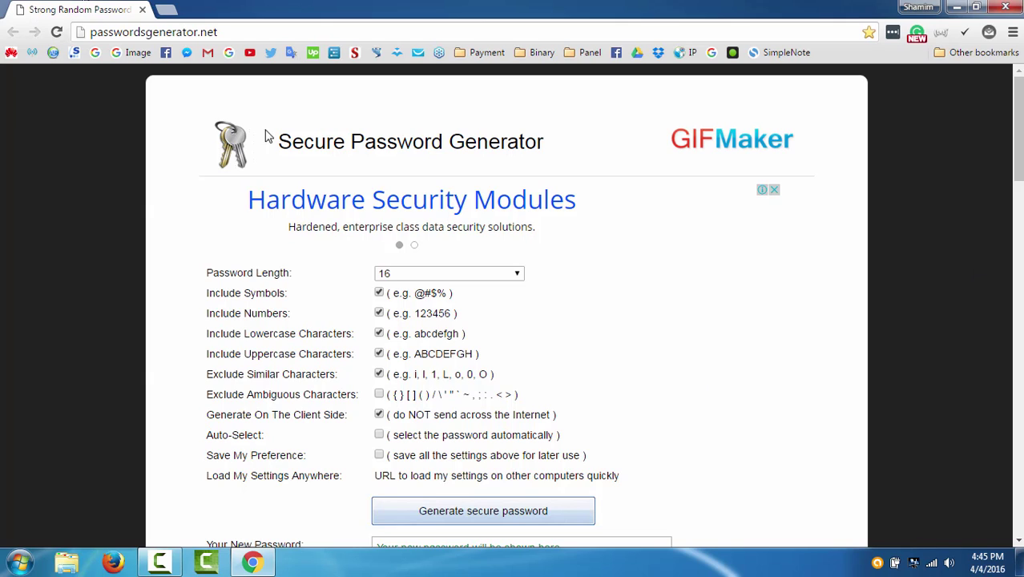
Step: Open Chrome Settings from the main menu, then close the Settings tab
click(1013, 32)
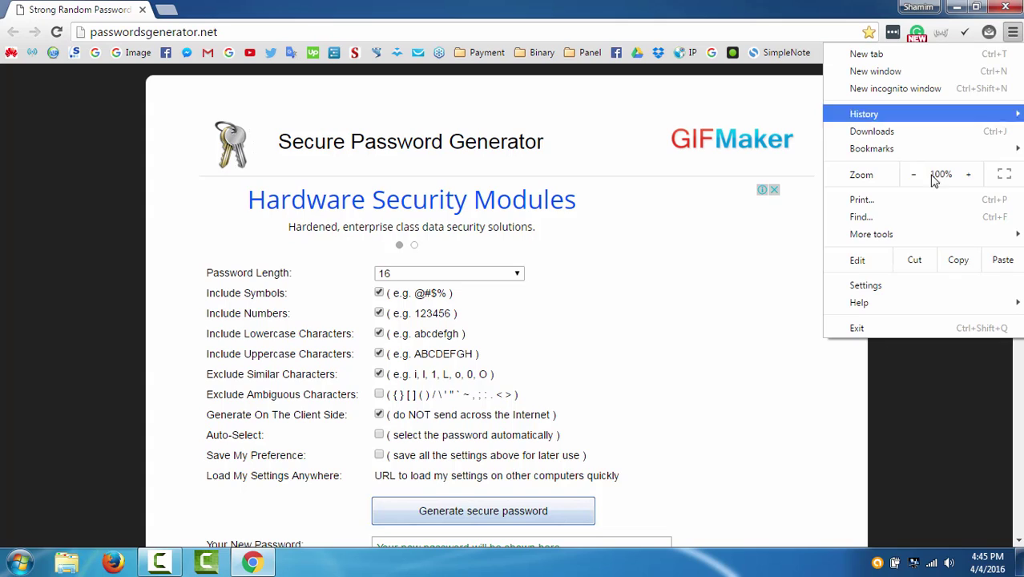
click(906, 287)
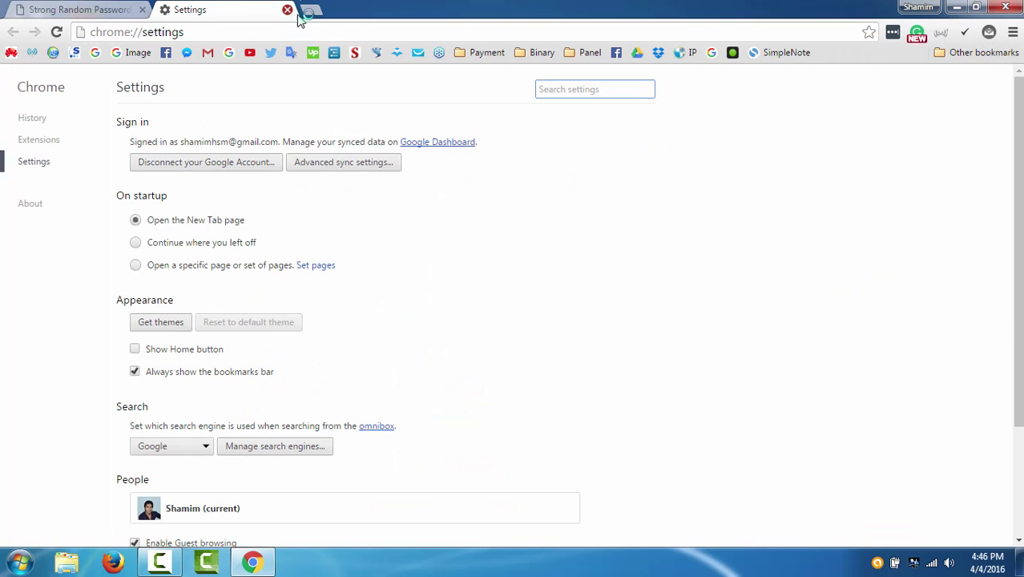
click(287, 9)
click(1015, 33)
mouse_move(871, 148)
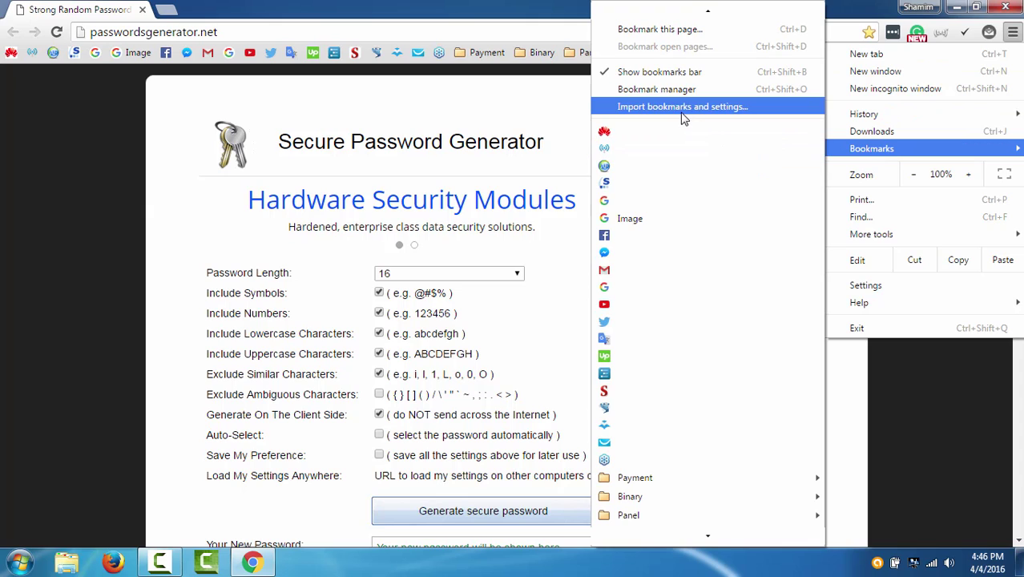
Step: Hide the bookmarks bar via Show bookmarks bar, then switch it back on
click(691, 71)
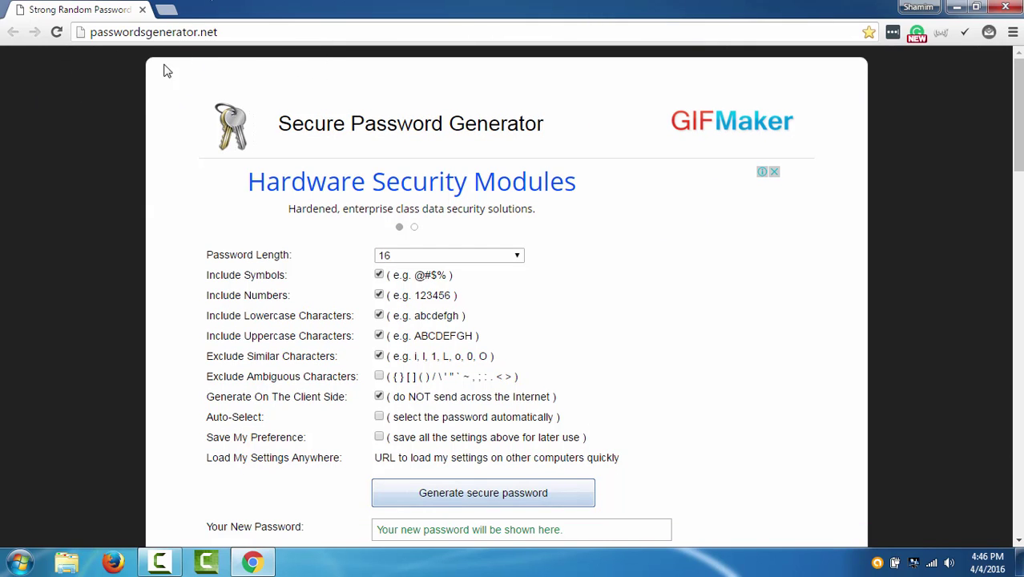
click(1013, 33)
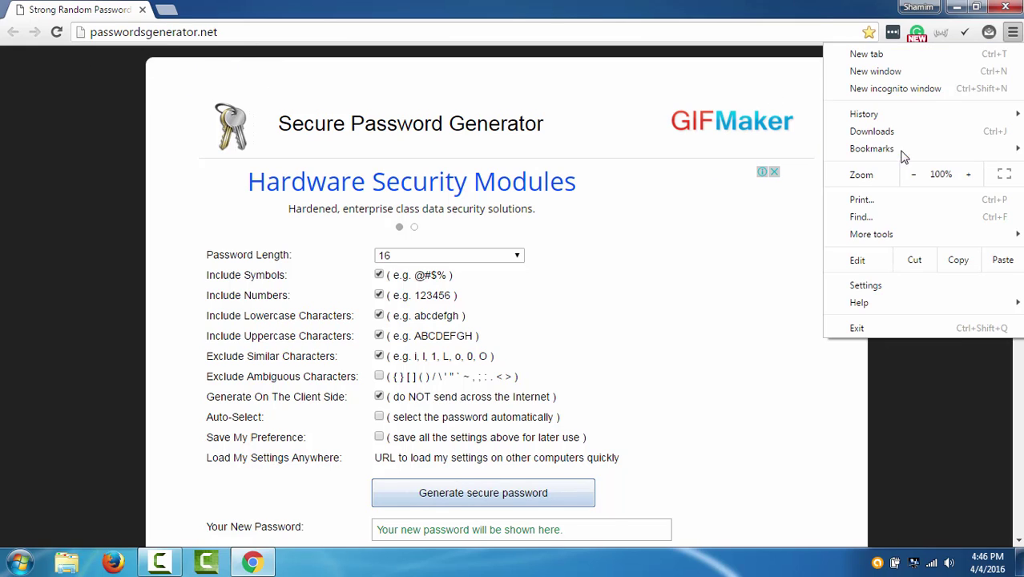
mouse_move(872, 149)
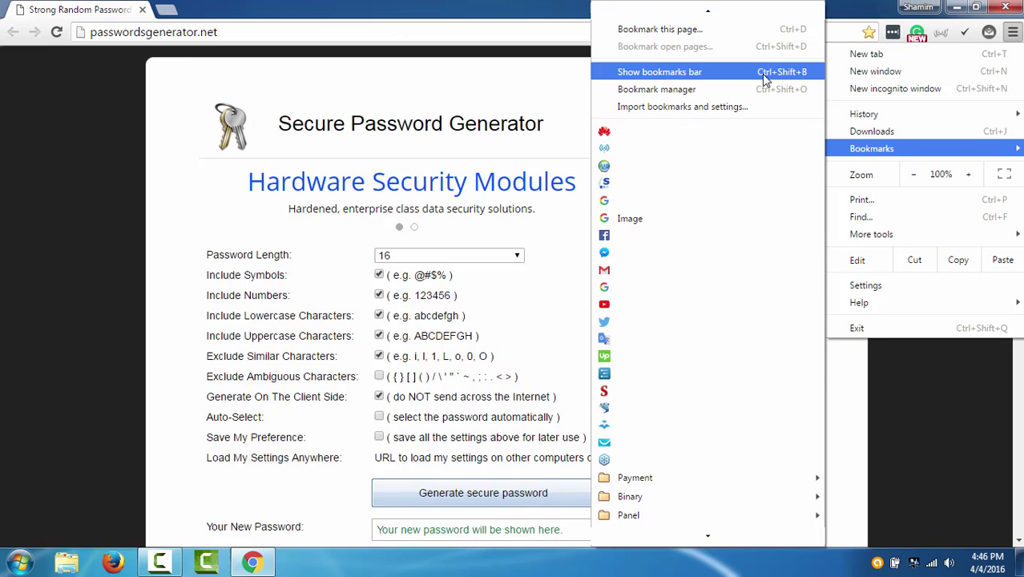
click(737, 75)
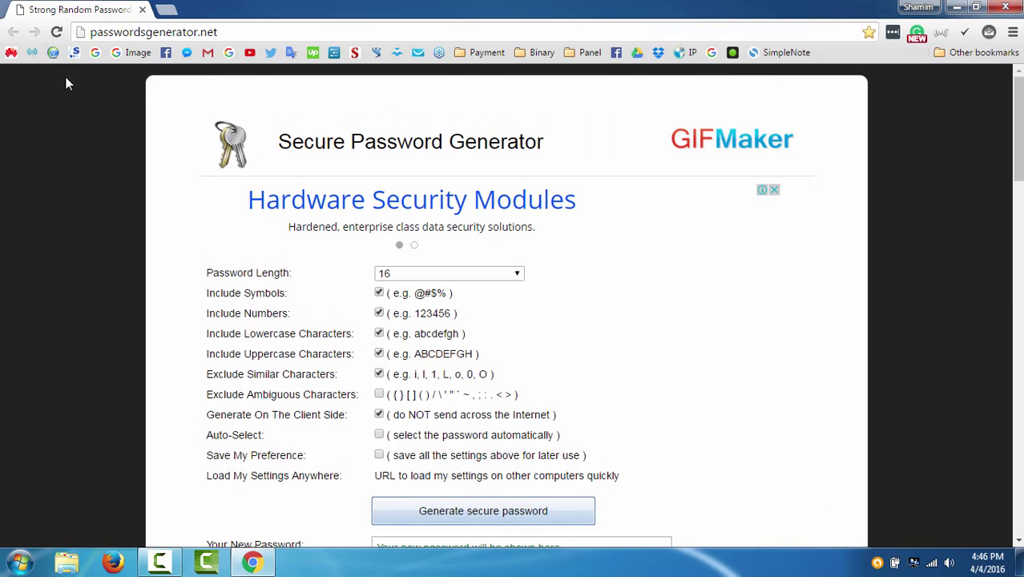